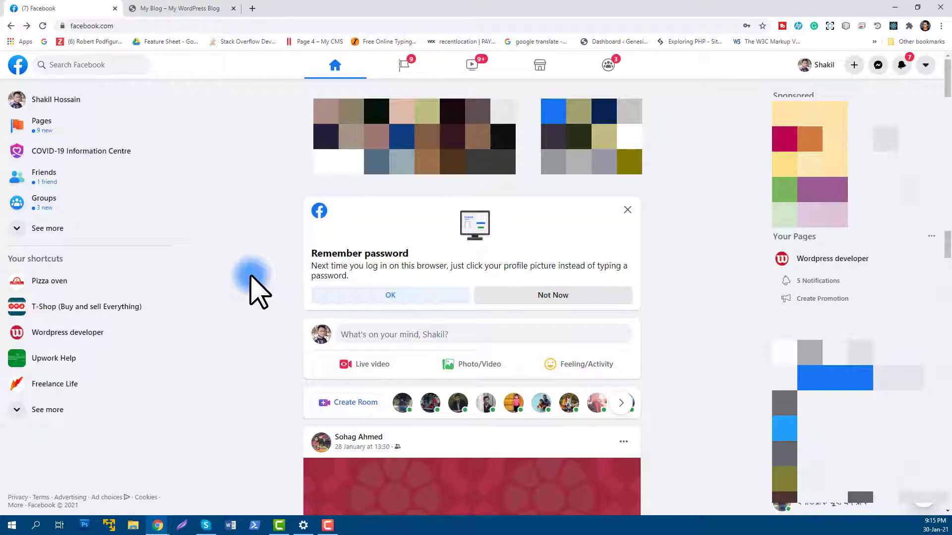
Step: View the demo.webspreed.com home page and return to Facebook
click(159, 10)
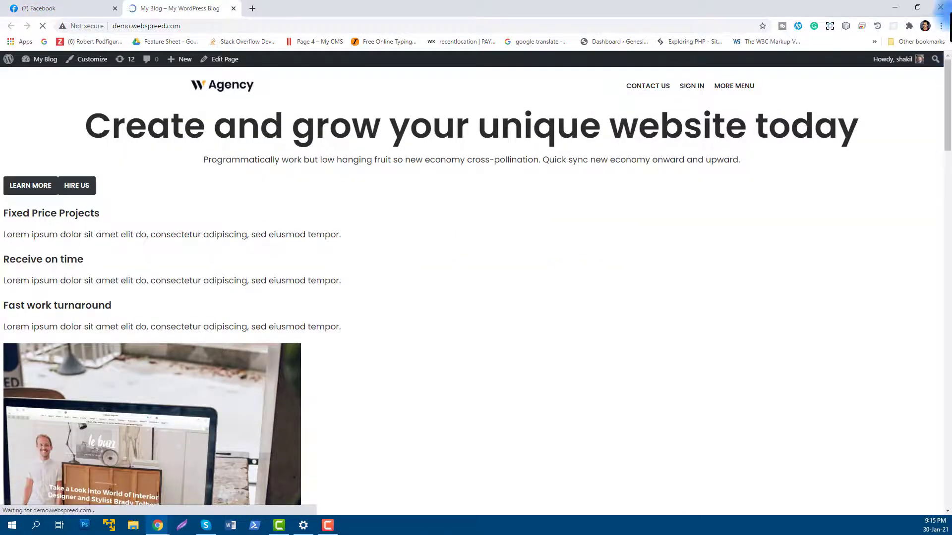
drag(944, 93, 332, 3)
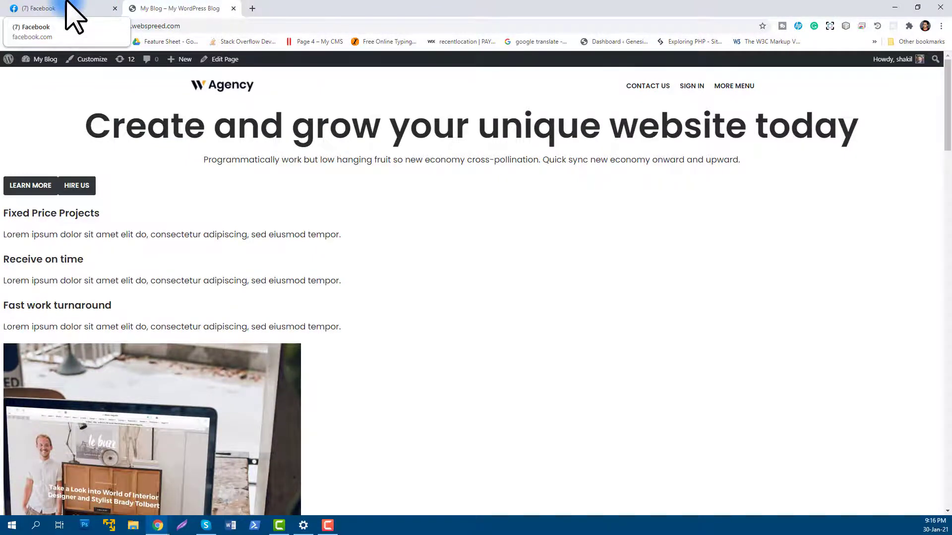
click(68, 5)
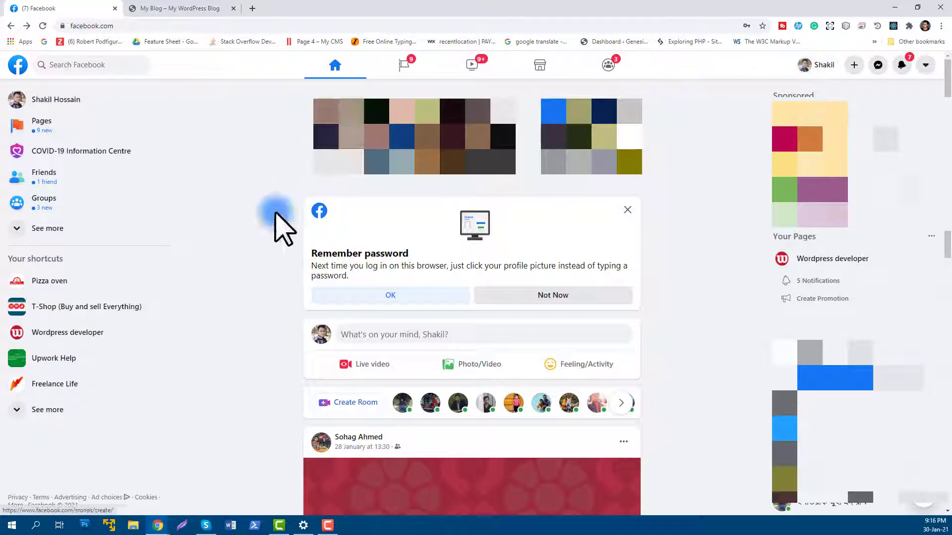
Step: Open the messaging settings of the Wordpress developer Facebook page, dismissing the new notification on the way
click(60, 334)
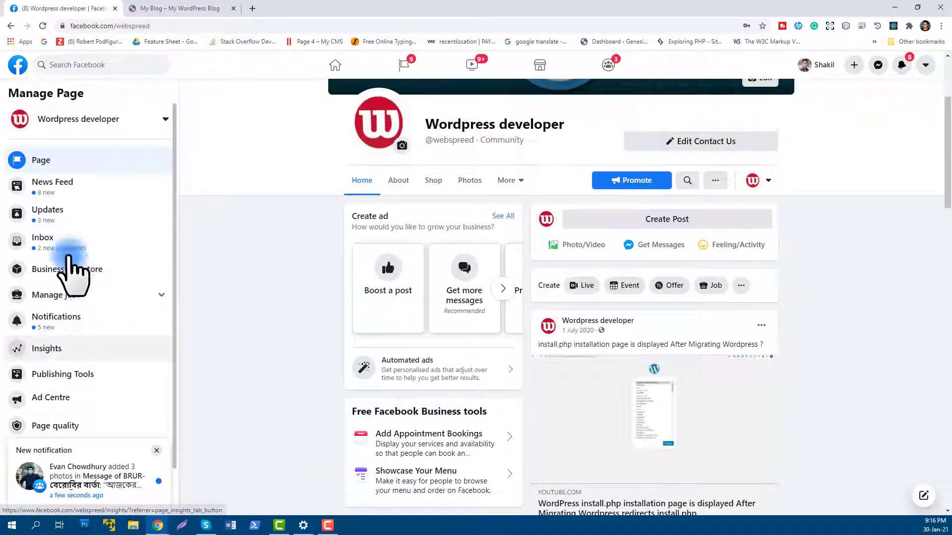
scroll(94, 384, down, 1)
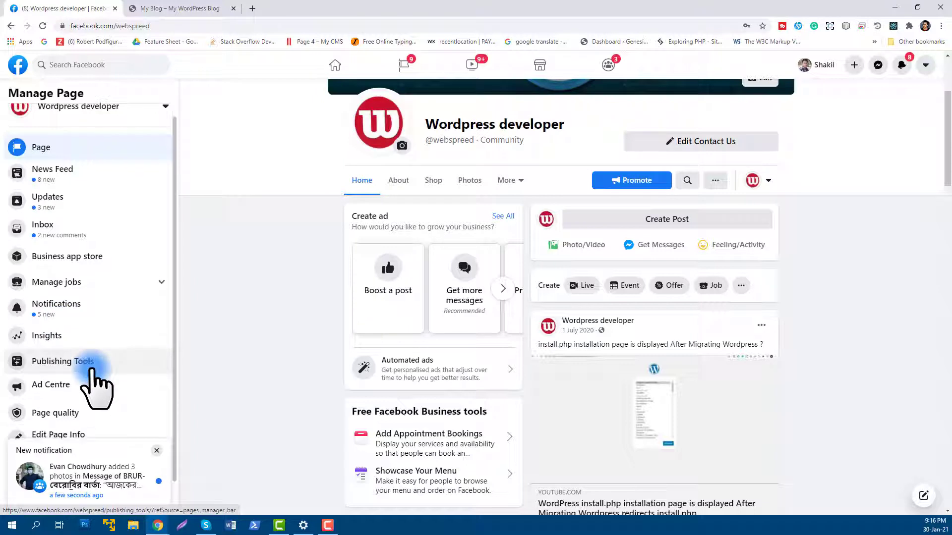
click(156, 450)
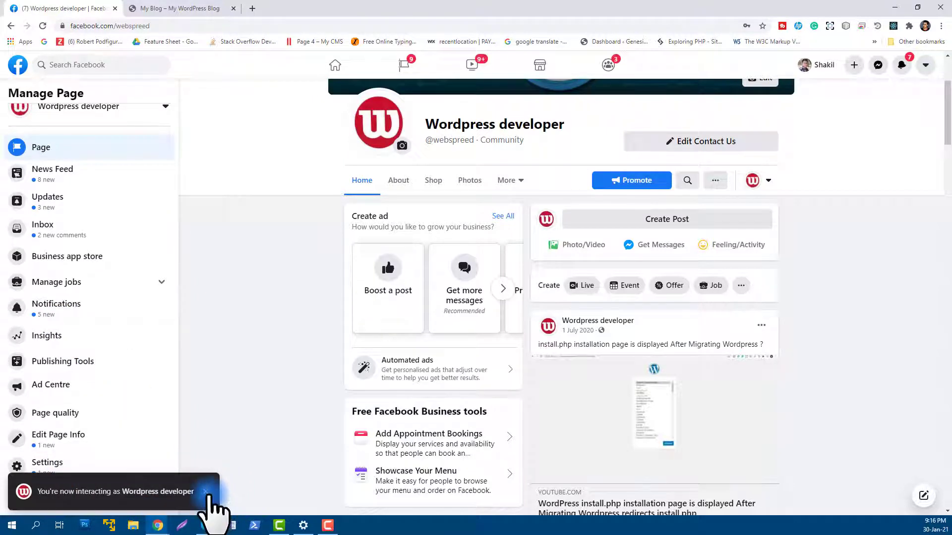
click(48, 468)
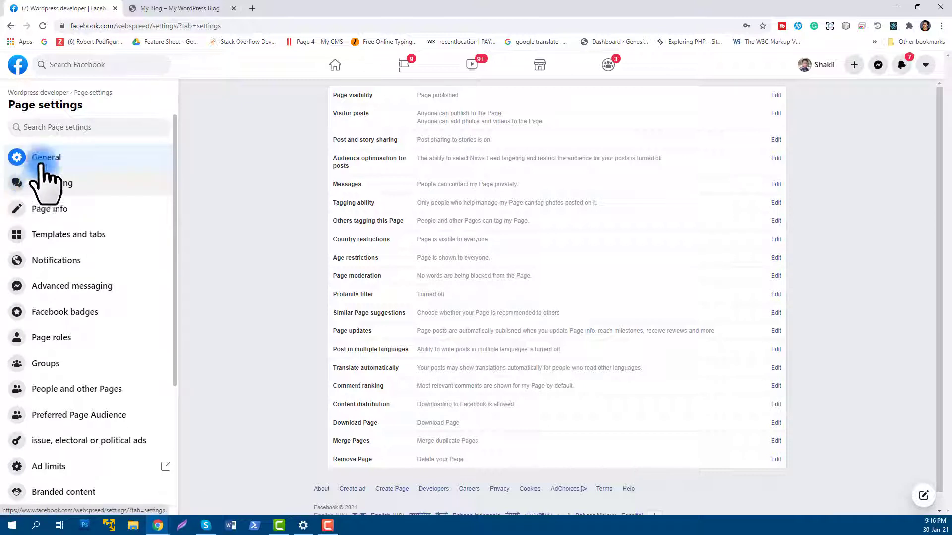
click(51, 189)
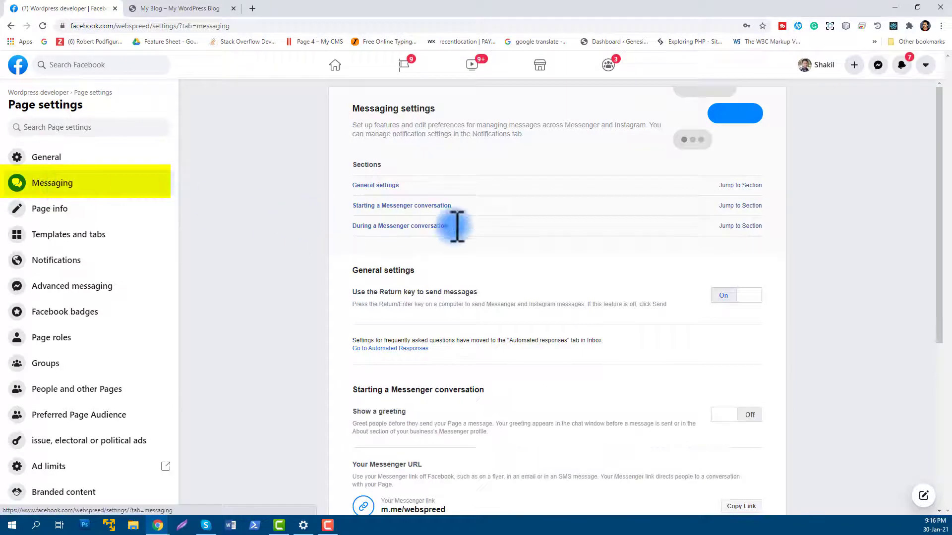
Step: Start the chat plugin setup for adding Messenger to a website, accepting the default language, greeting and guest chat options
drag(938, 201, 940, 252)
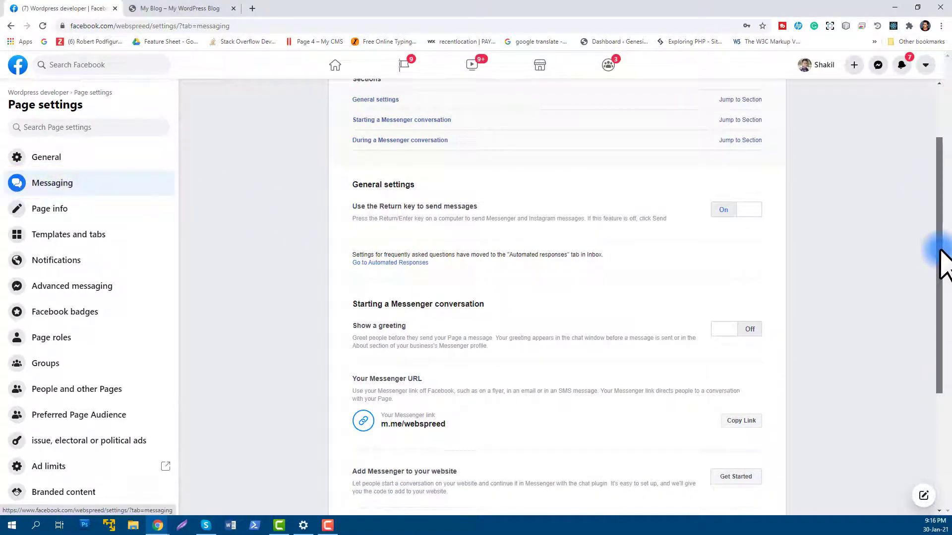
drag(942, 263, 941, 330)
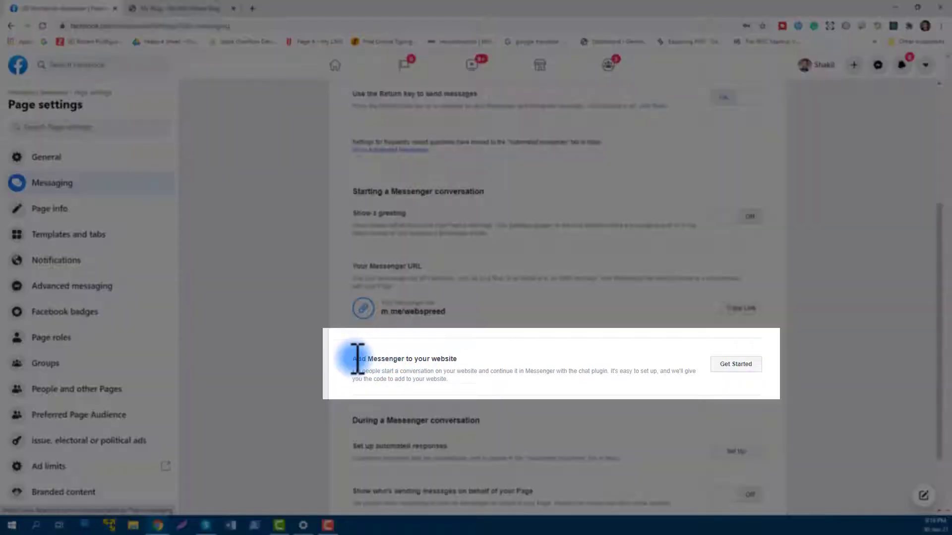
drag(357, 358, 460, 361)
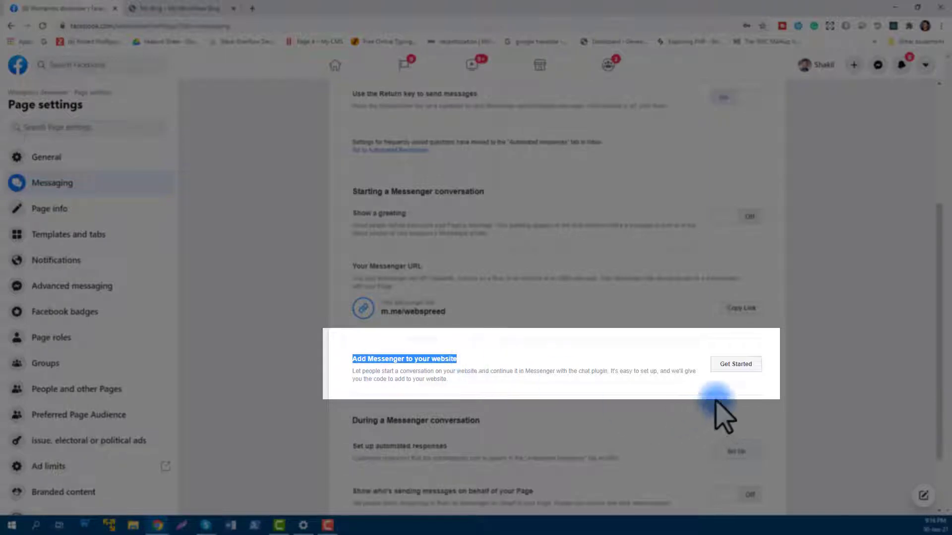
click(733, 365)
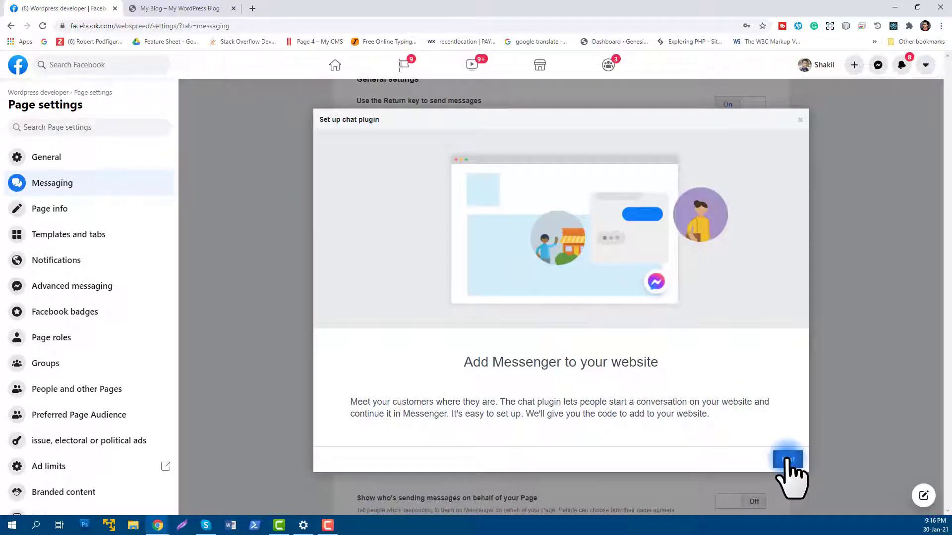
click(788, 459)
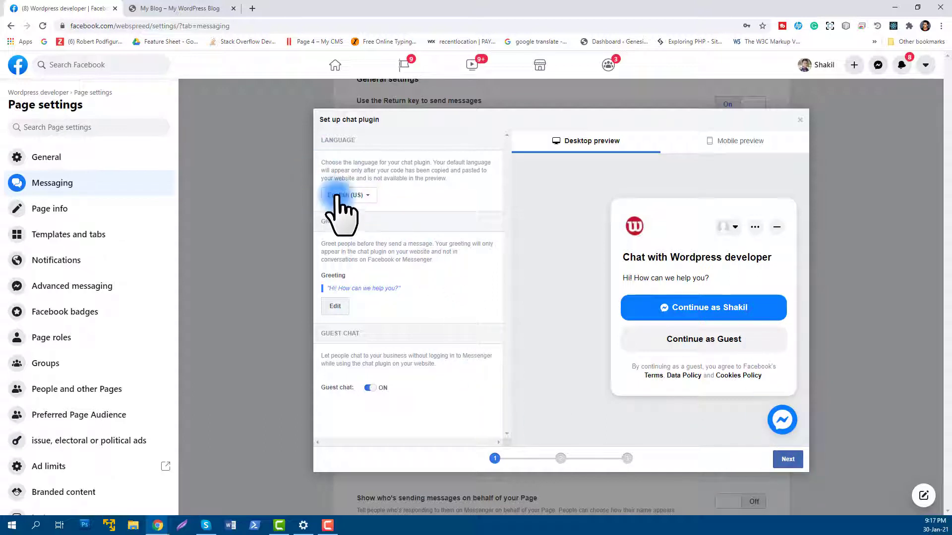
click(787, 459)
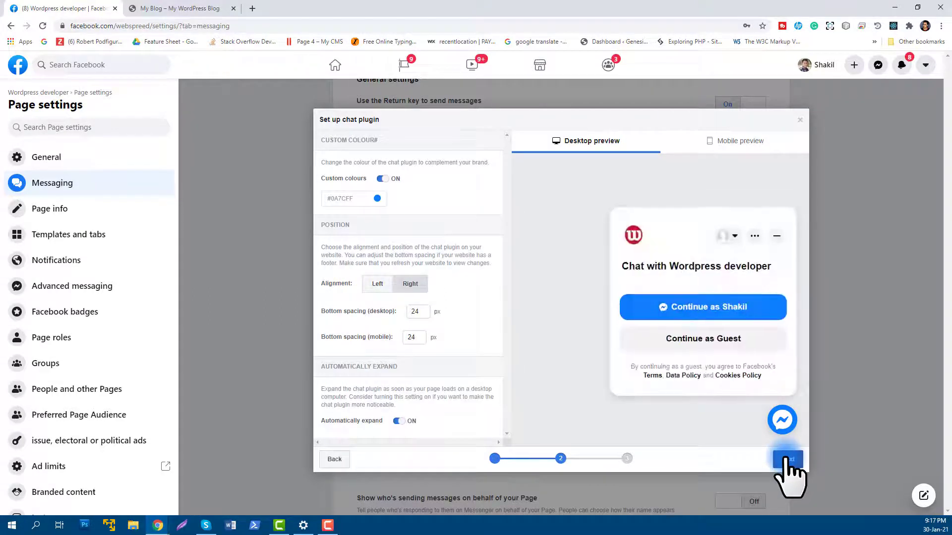
Step: Try several preset custom colours for the chat plugin and settle on red #fa3c4c
click(367, 200)
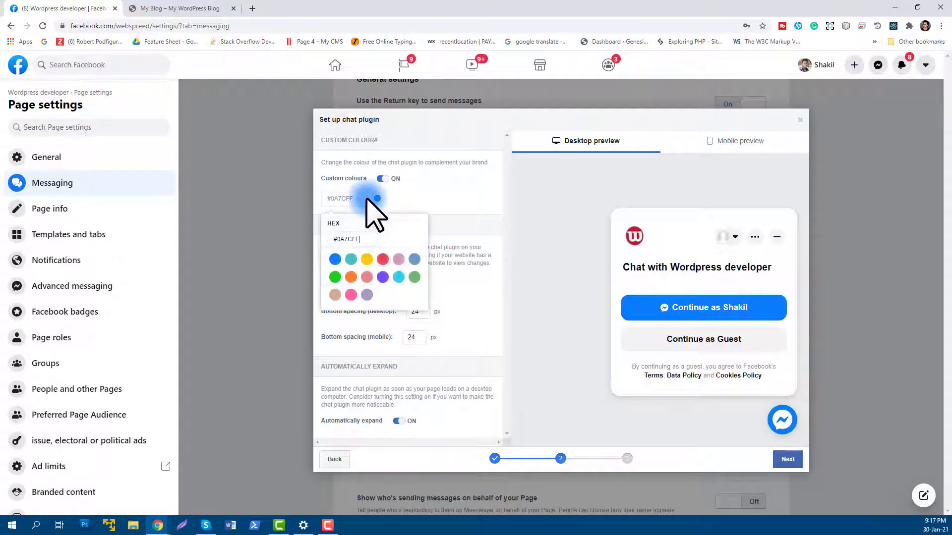
click(383, 259)
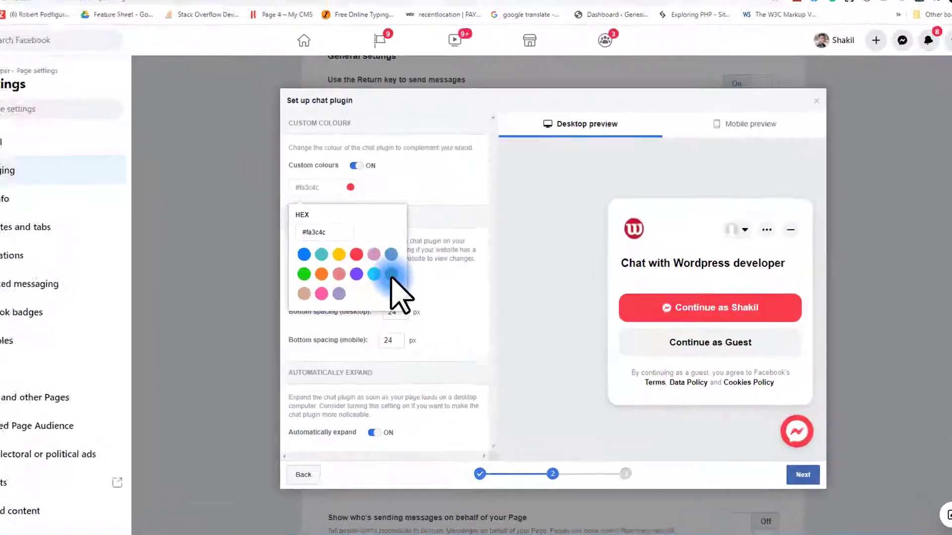
click(391, 274)
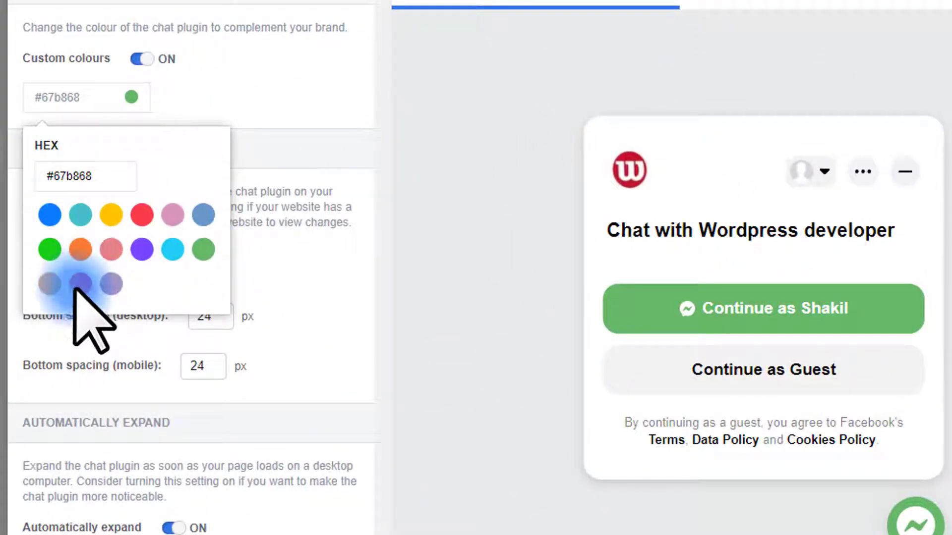
click(321, 294)
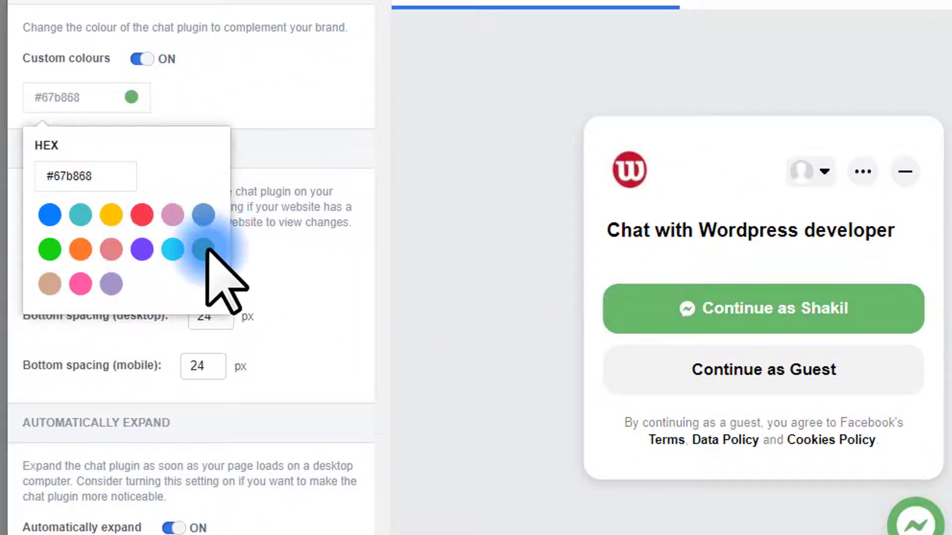
click(142, 215)
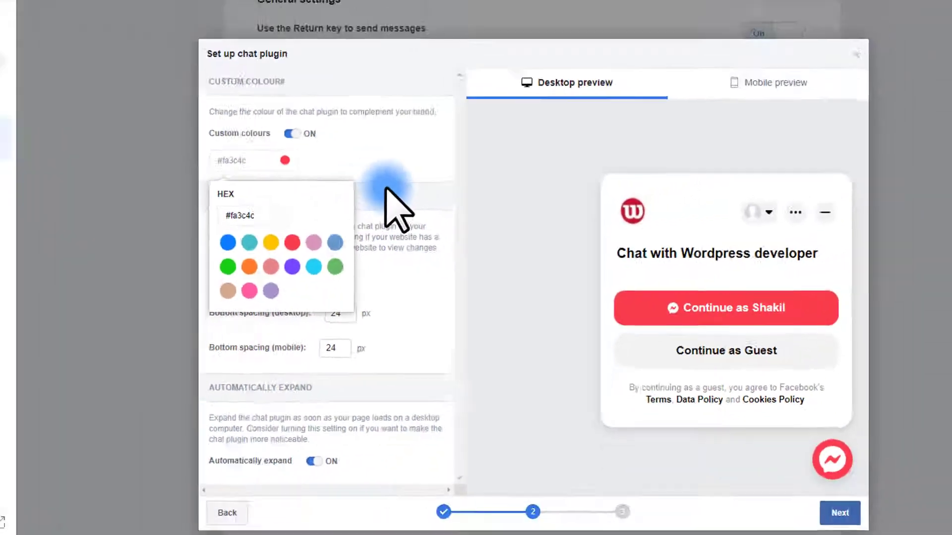
click(387, 189)
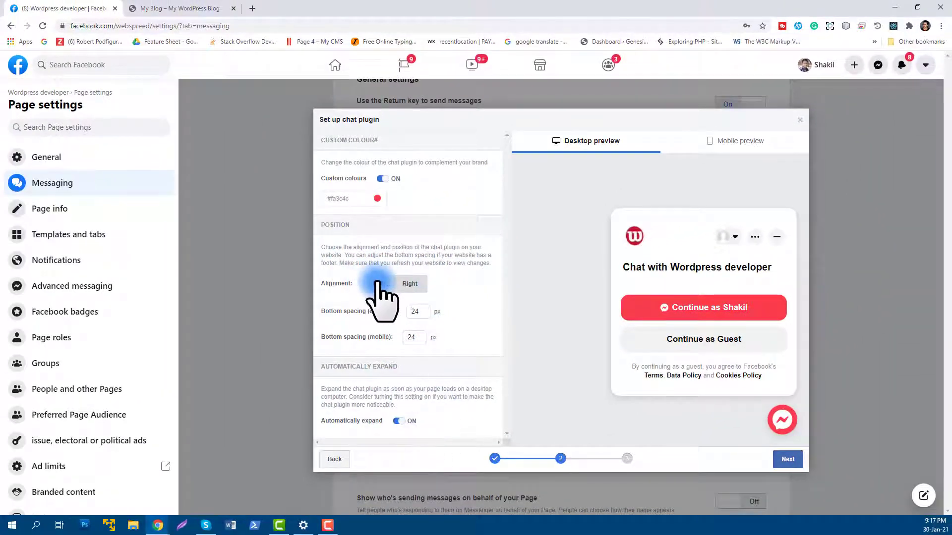
Step: Preview the chat plugin with Left alignment, restore Right alignment, and proceed to the website domain and code stage
click(378, 284)
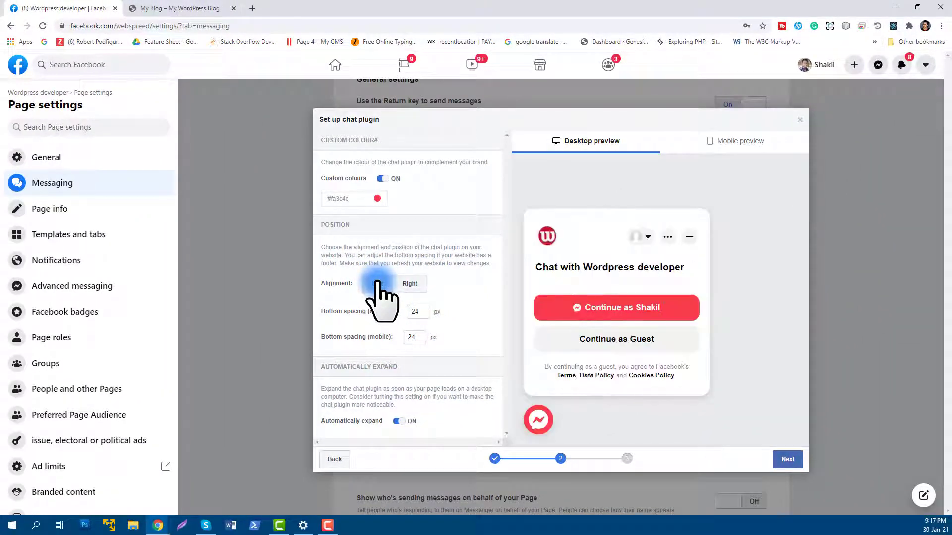
click(409, 284)
click(679, 306)
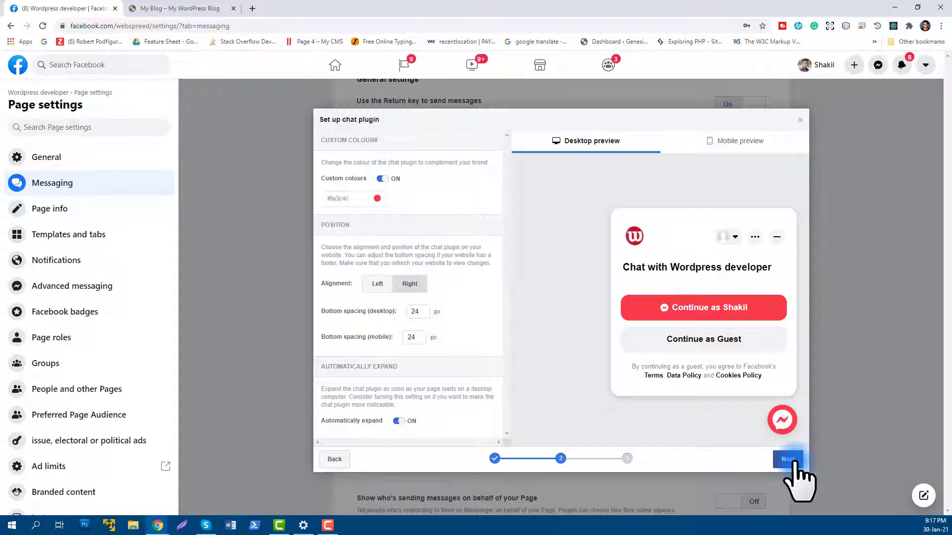
click(789, 459)
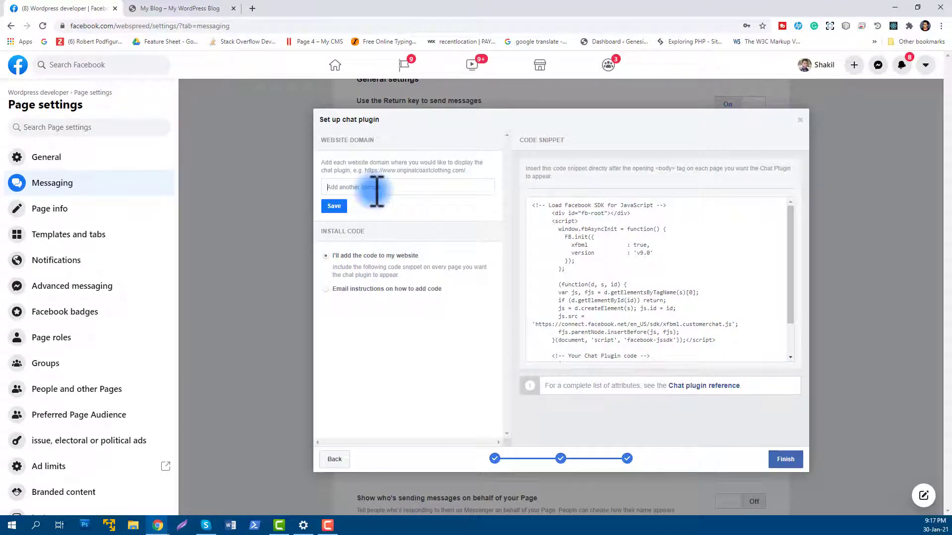
click(188, 9)
click(131, 25)
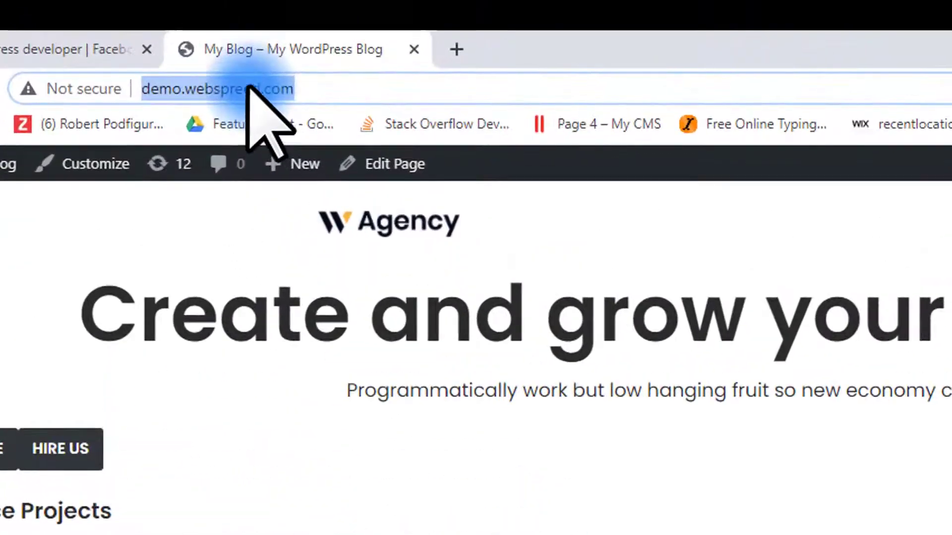
click(48, 39)
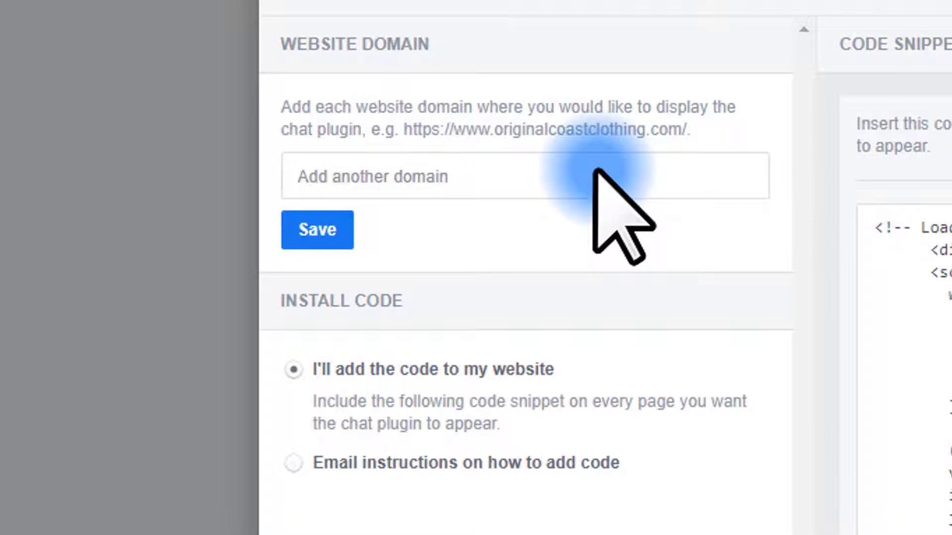
click(594, 173)
text(http://demo.webspreed.com/)
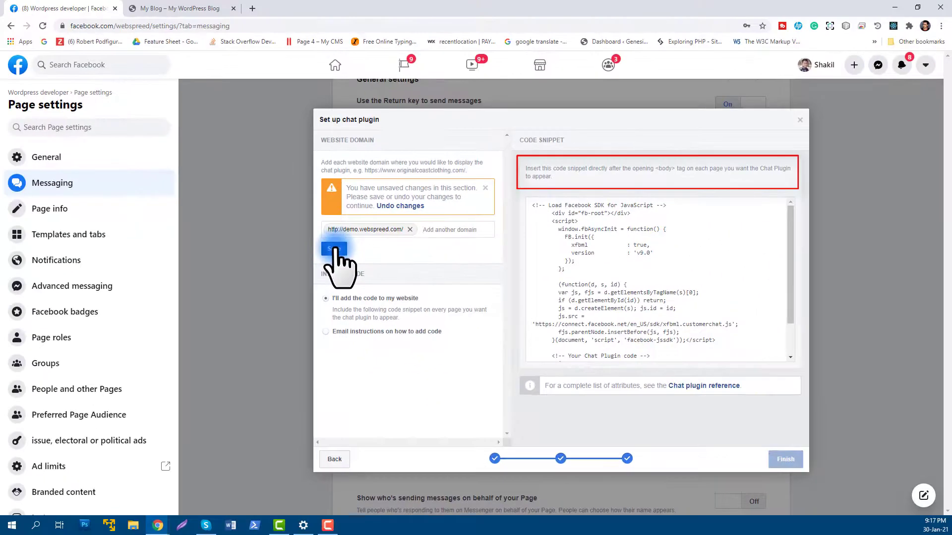
click(334, 249)
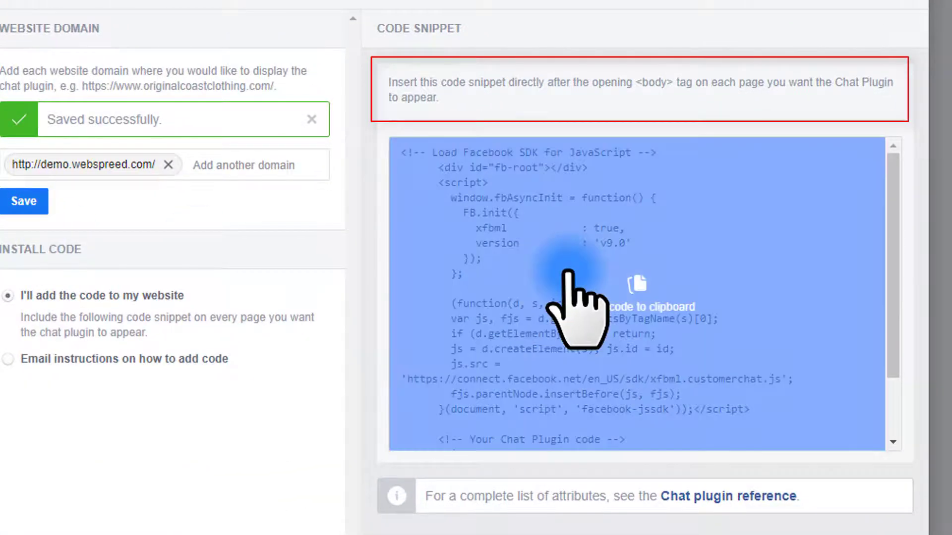
Step: Copy the chat plugin code snippet to the clipboard and finish the plugin setup
click(640, 270)
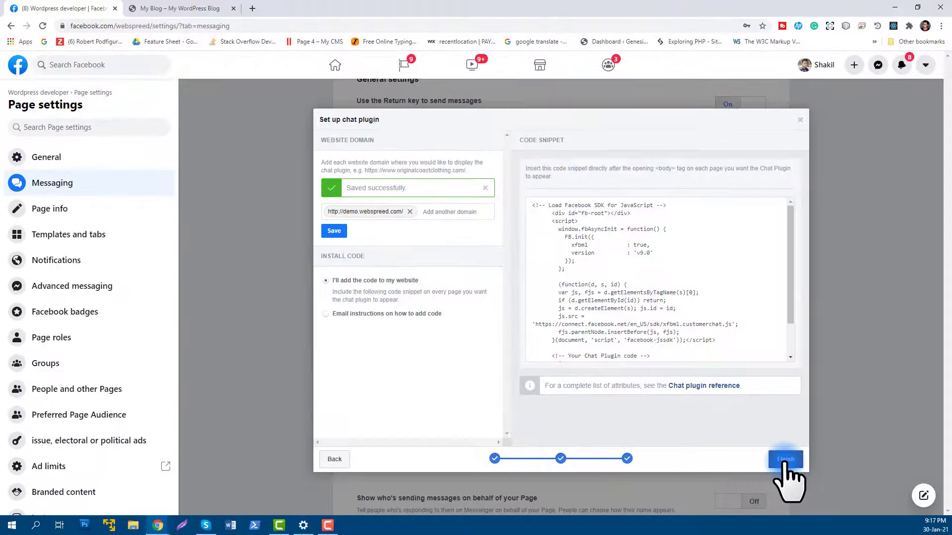
click(786, 460)
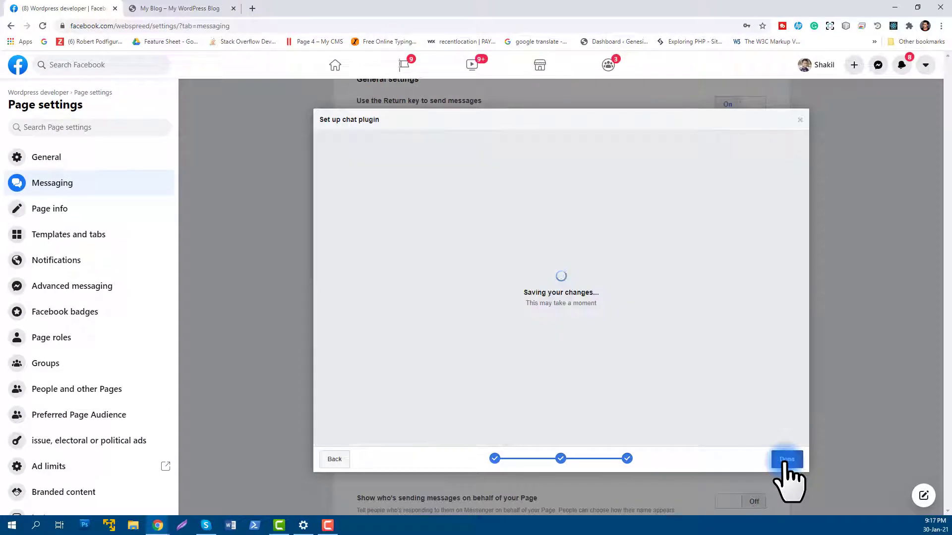
click(786, 459)
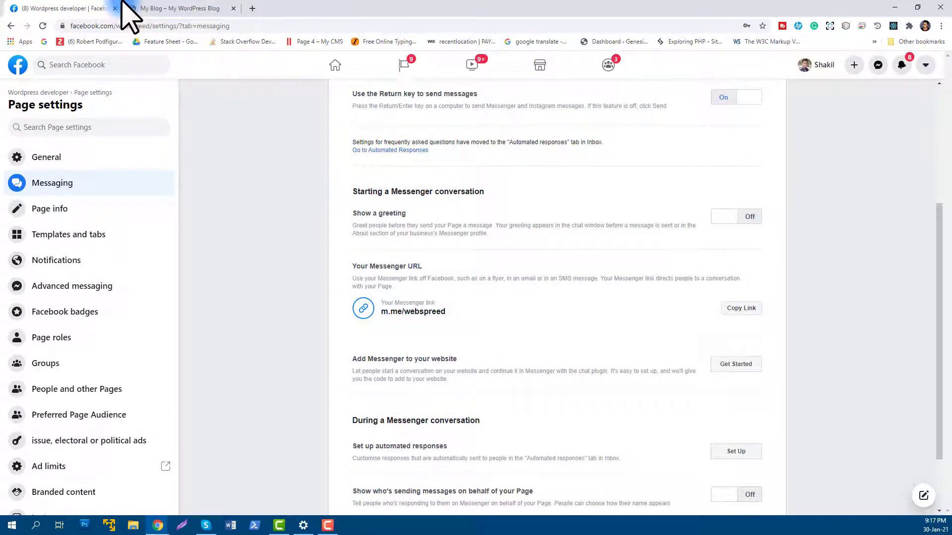
Step: Reload the demo.webspreed.com home page to check it for the chat plugin
click(148, 8)
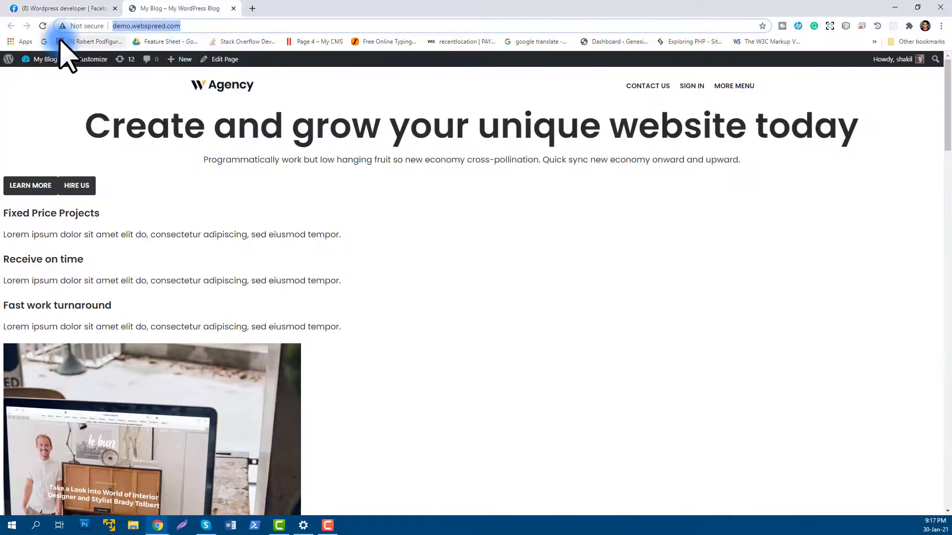
click(43, 26)
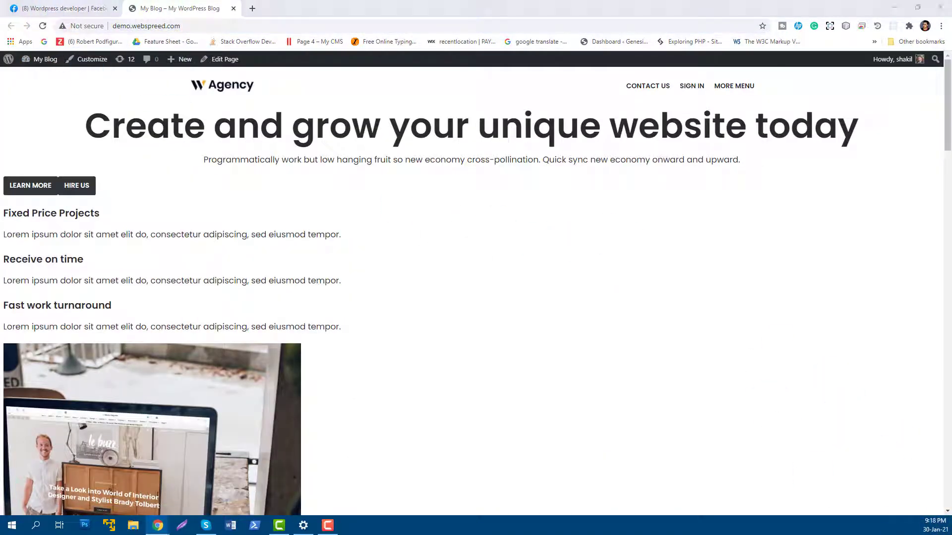
Step: Open the Neve theme's header.php file for editing in the Theme Editor of the site's WordPress dashboard
drag(695, 140, 587, 4)
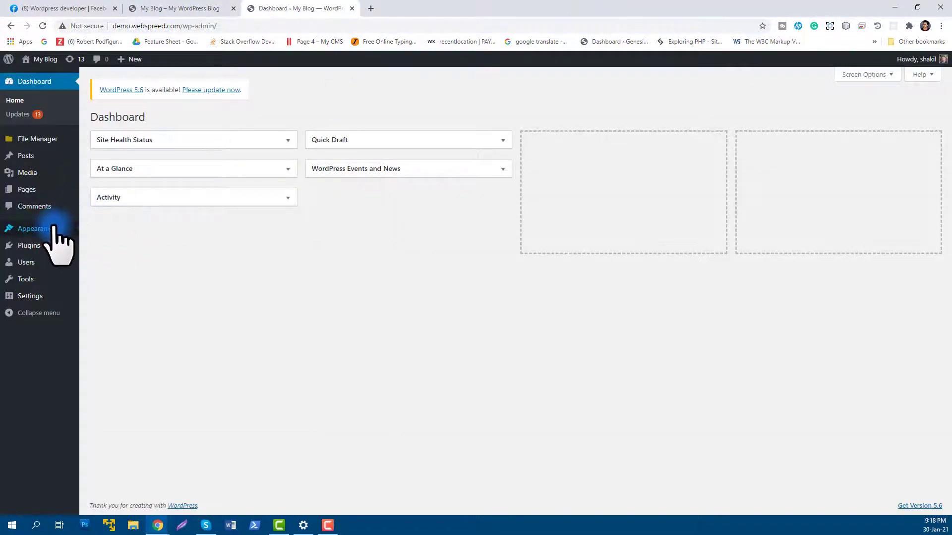
mouse_move(51, 229)
click(115, 314)
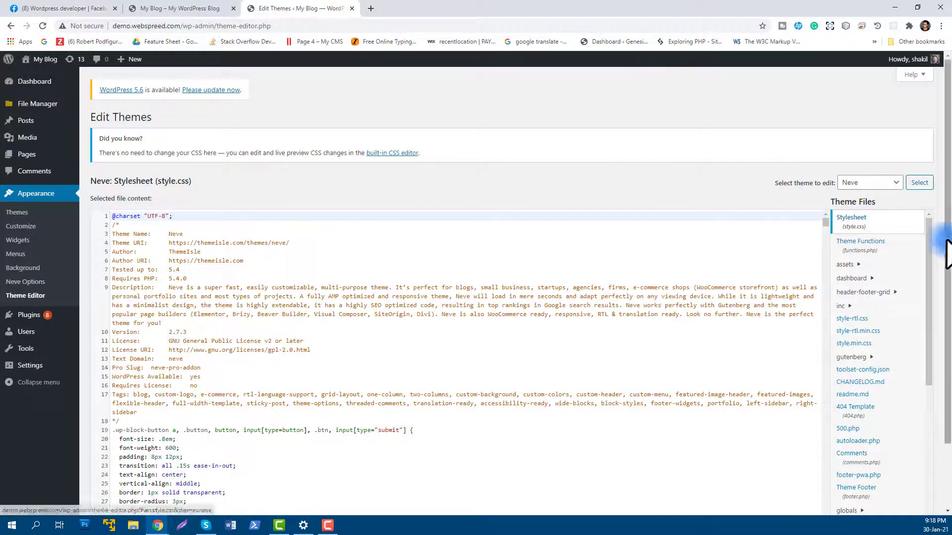
drag(929, 266, 932, 347)
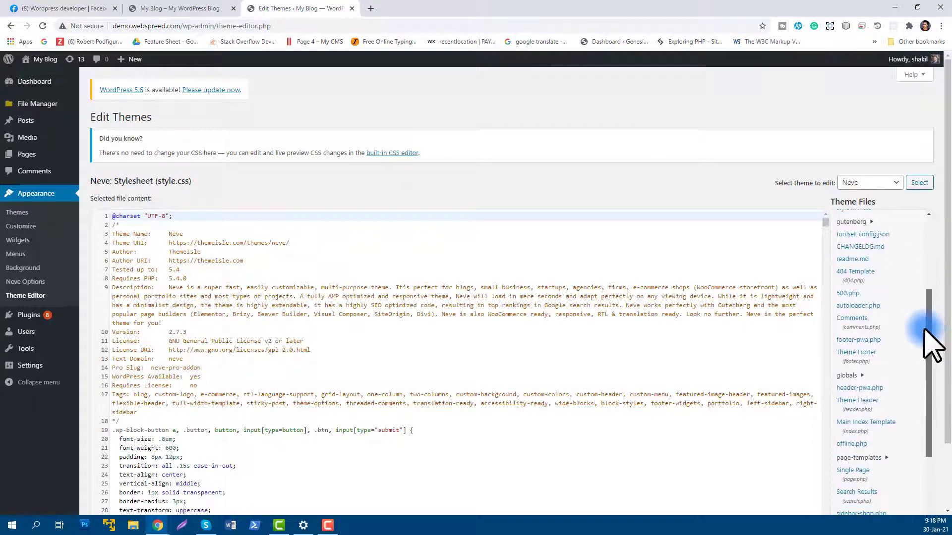
click(876, 404)
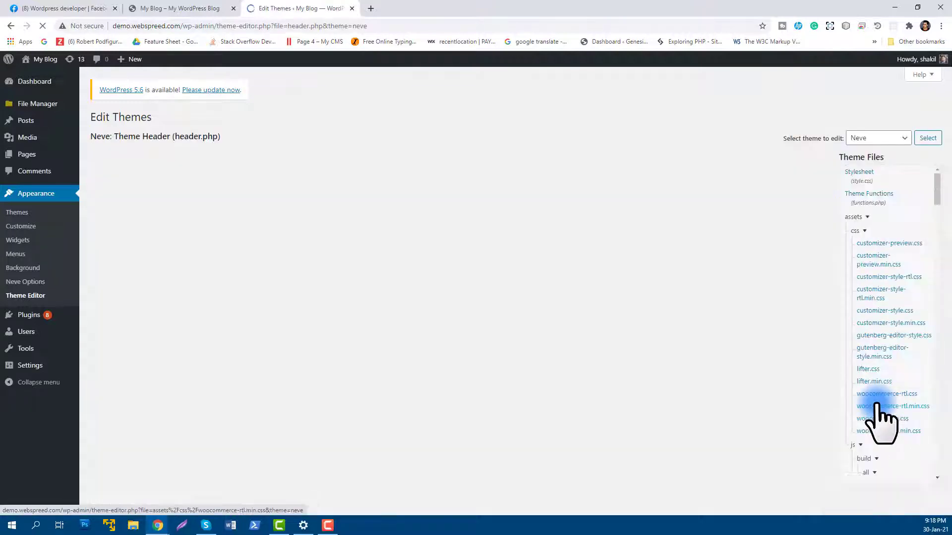
Step: Paste the copied chat plugin code on a new line after wp_head() and before the closing head tag, and update header.php
click(133, 359)
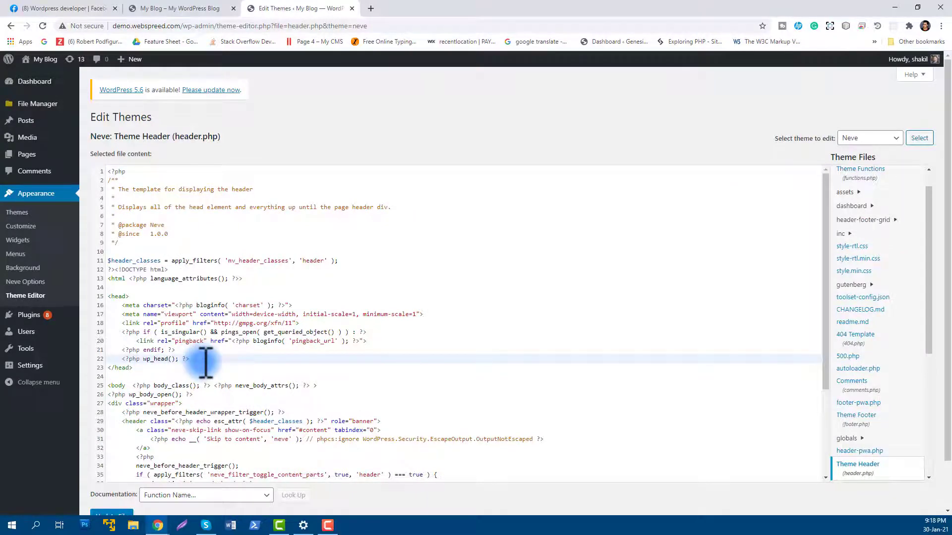
key(Return)
key(ctrl+v)
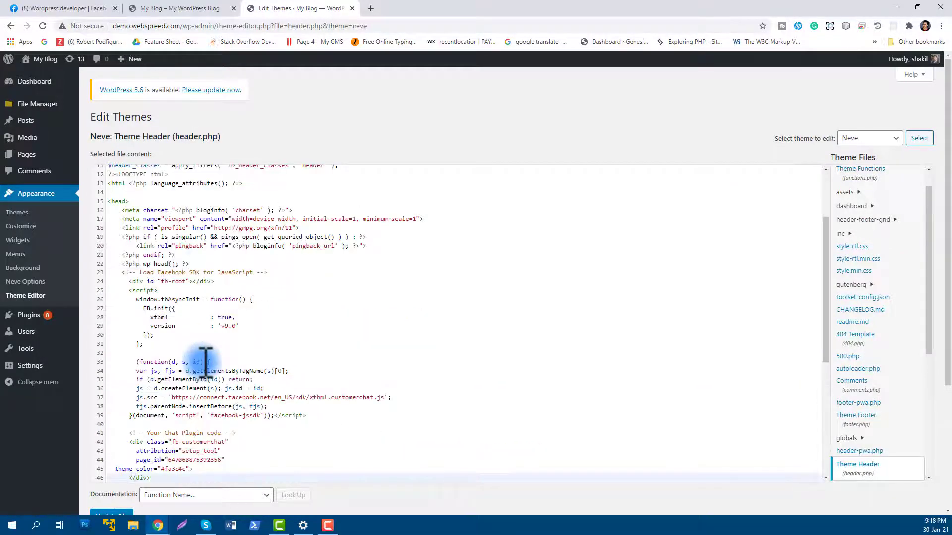
scroll(205, 362, down, 3)
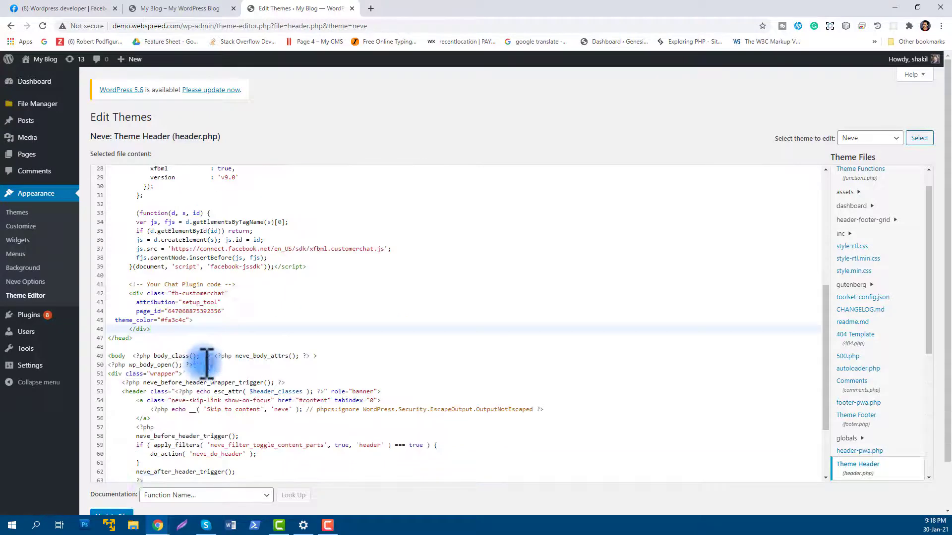
click(133, 518)
scroll(298, 495, down, 1)
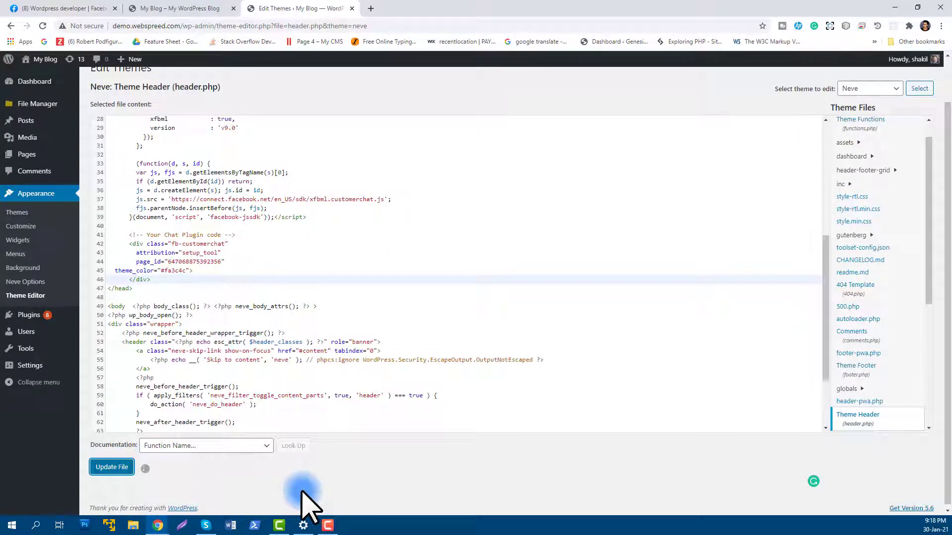
Step: Reload the demo.webspreed.com home page and start a conversation in the Messenger chat widget as a guest
click(209, 7)
click(42, 26)
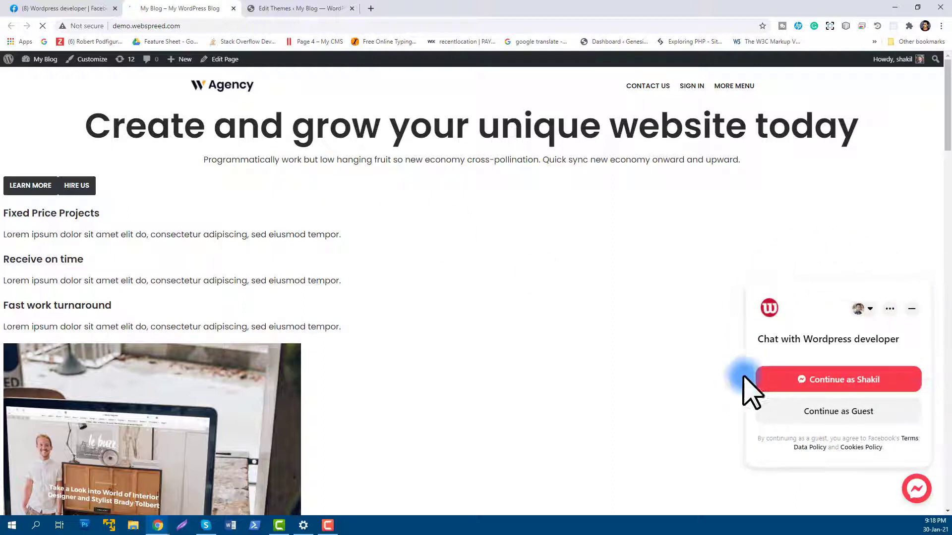
scroll(813, 406, down, 1)
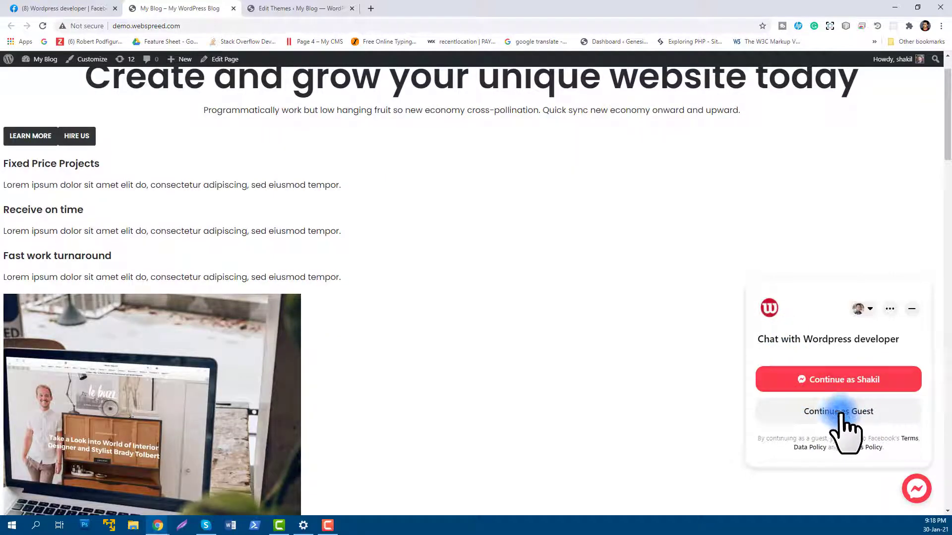
click(841, 413)
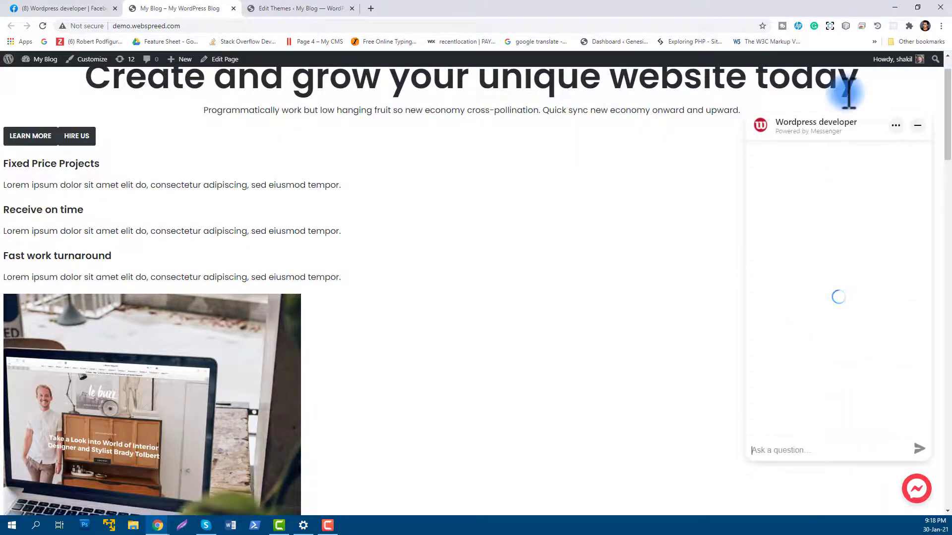